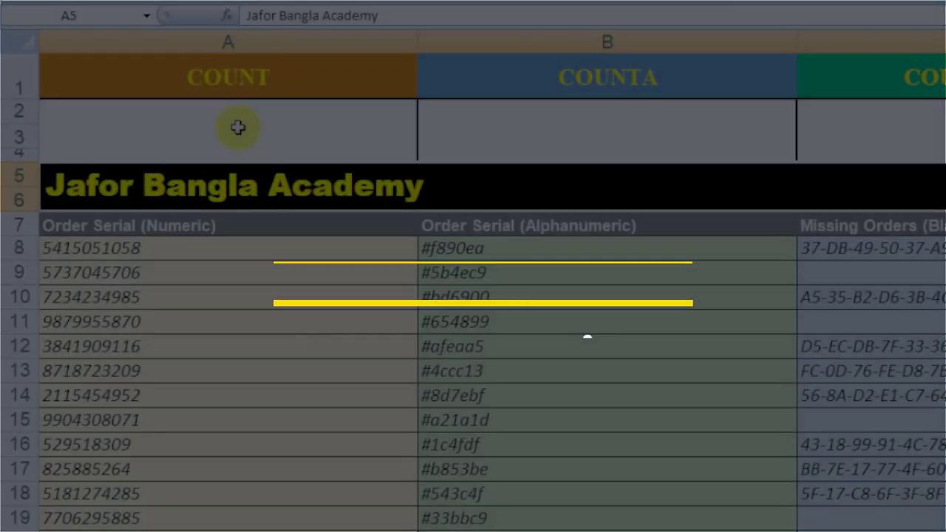
Enter =COUNT(A8:A507) in cell A2 to count the numeric order serials.
click(237, 128)
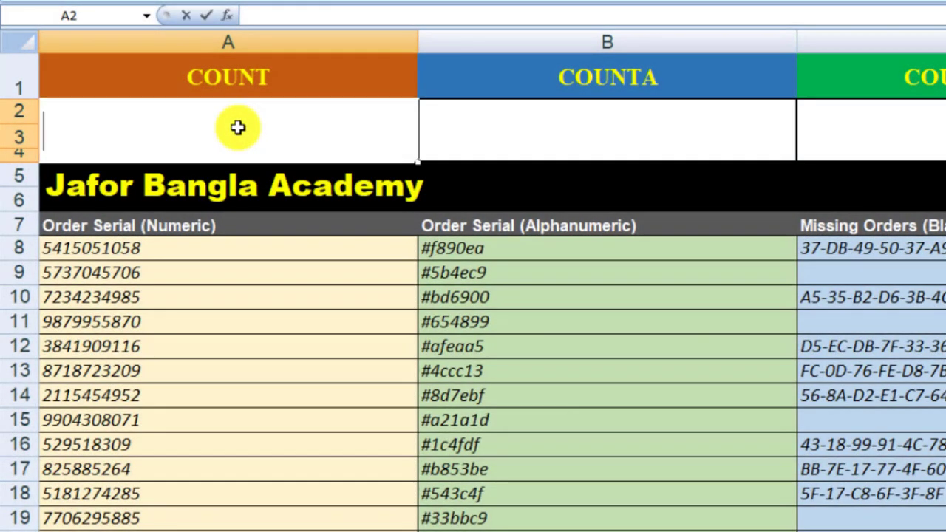
double_click(237, 127)
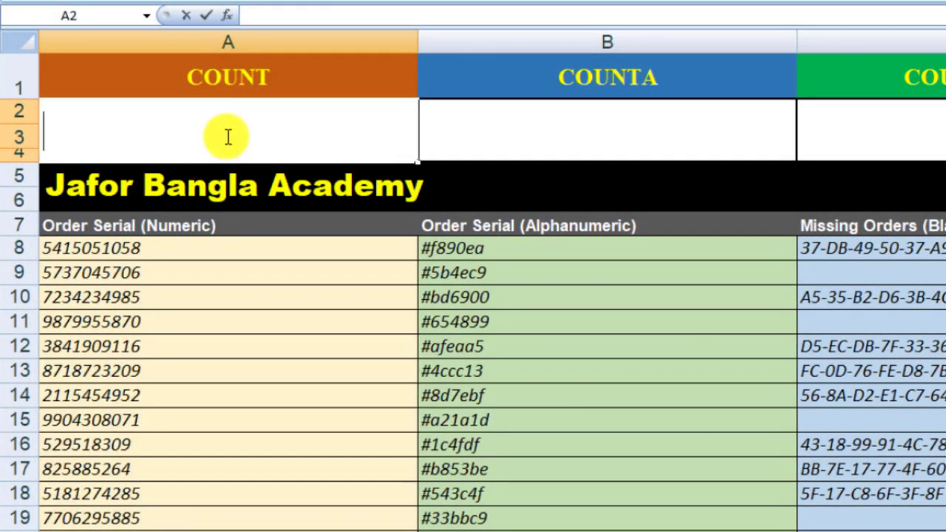
text(=cou)
key(Tab)
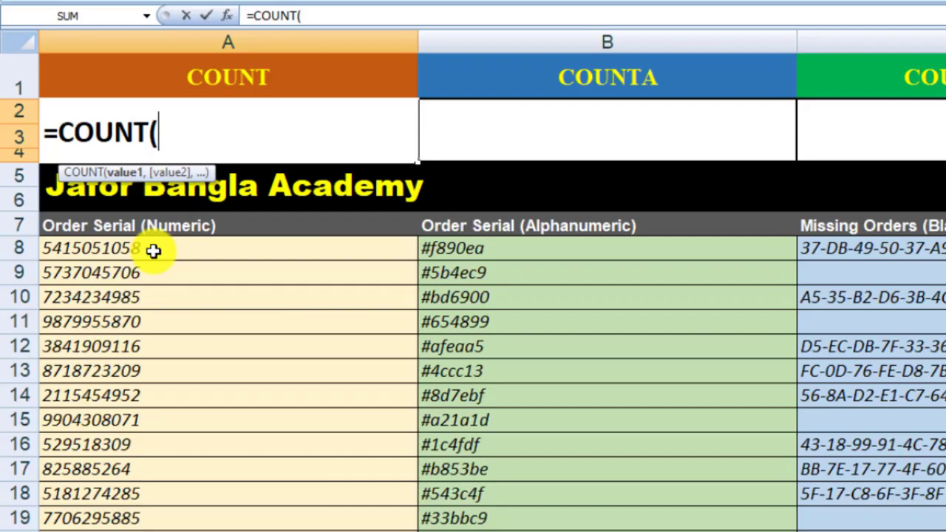
click(153, 251)
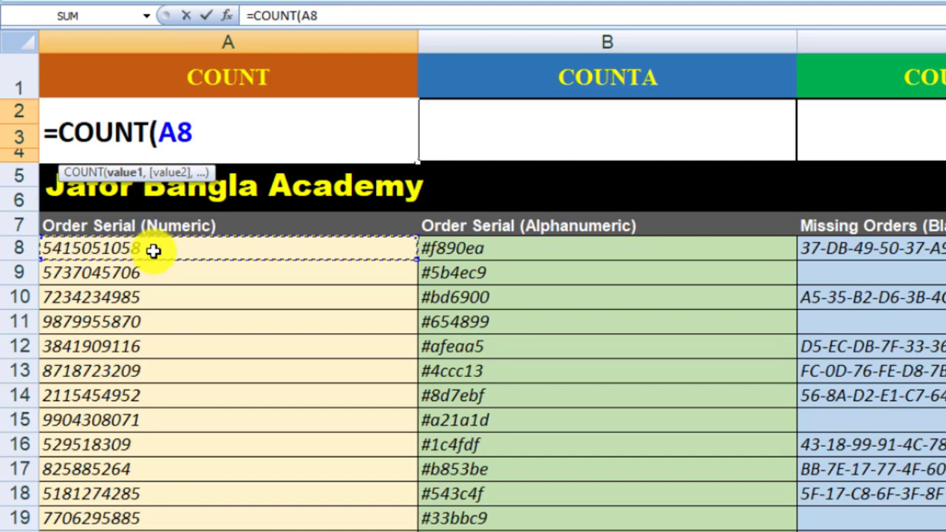
key(ctrl+shift+Down)
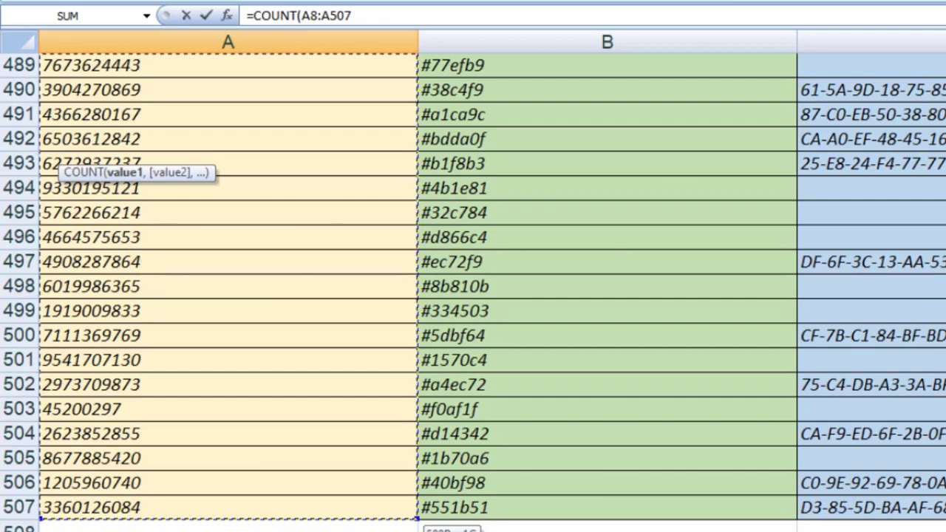
scroll(492, 292, down, 6)
scroll(491, 292, up, 20)
scroll(473, 292, up, 20)
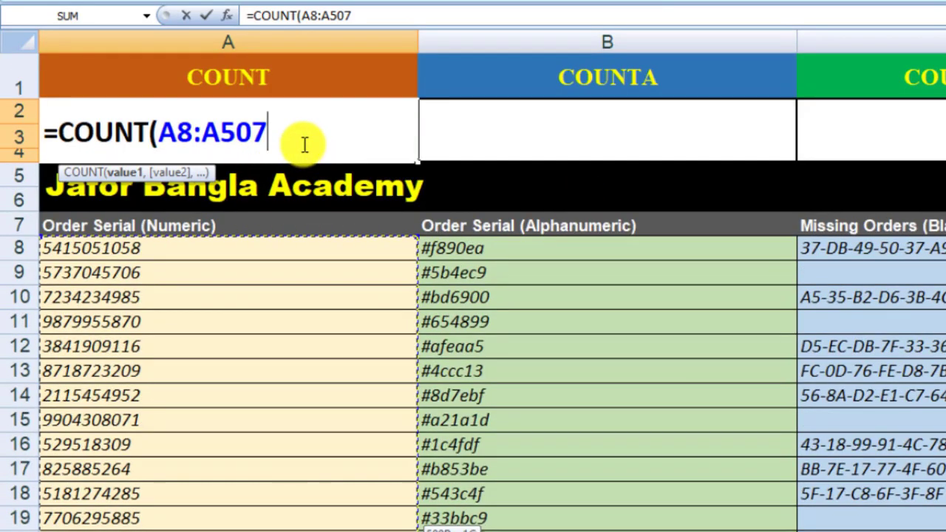
text())
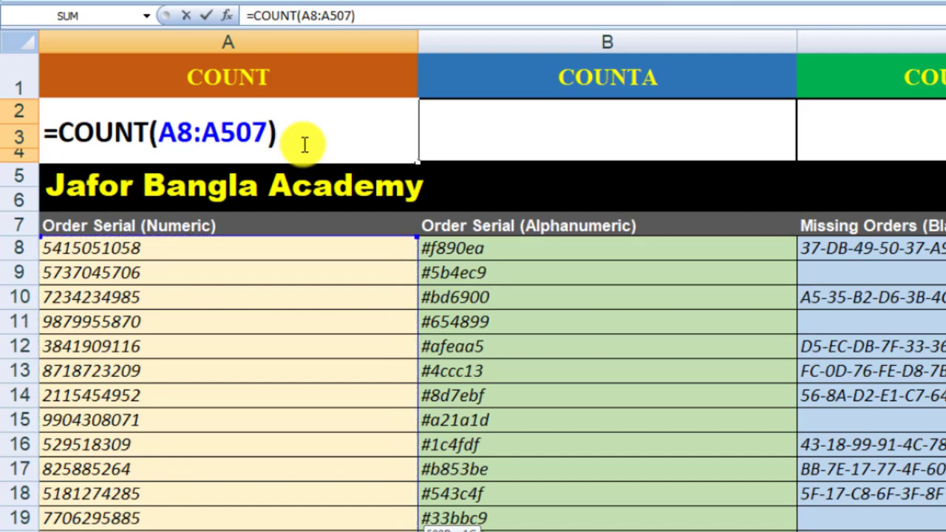
key(Return)
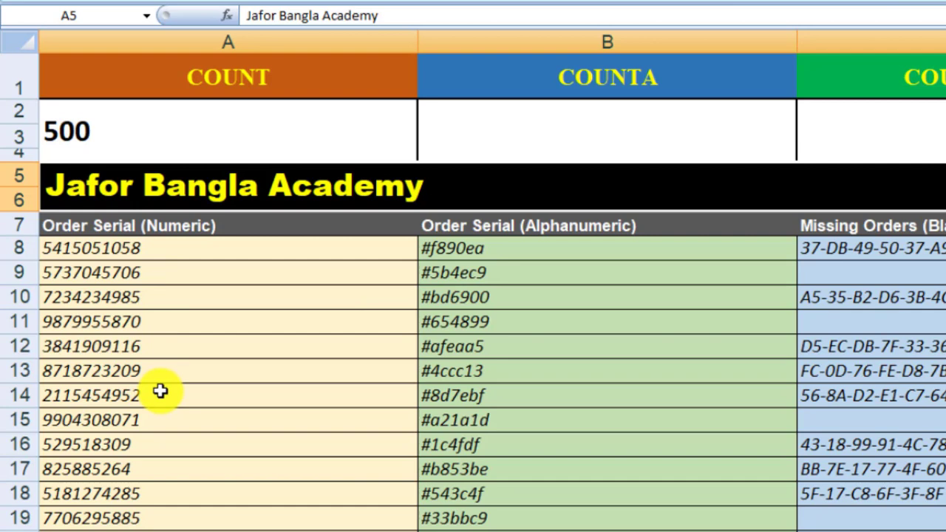
Append the text Abn to the numeric order serial in cell A8.
double_click(150, 250)
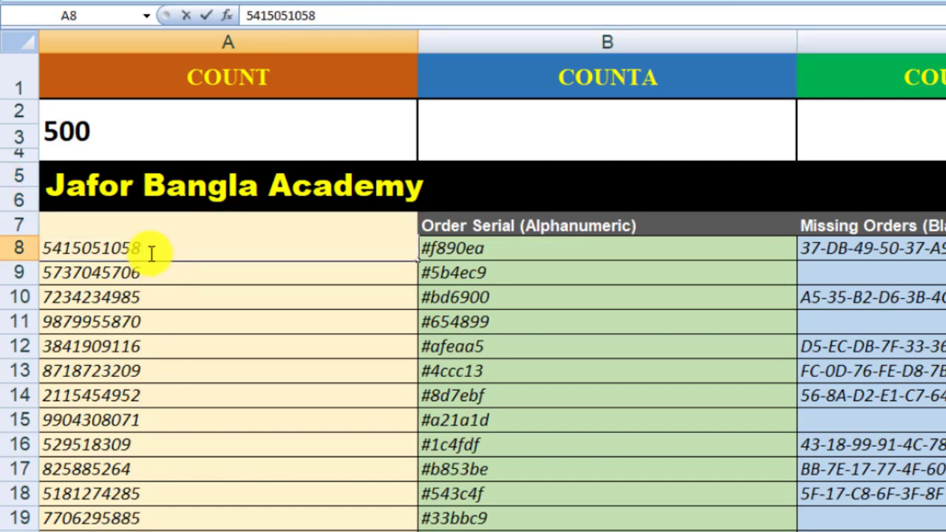
text(Abn)
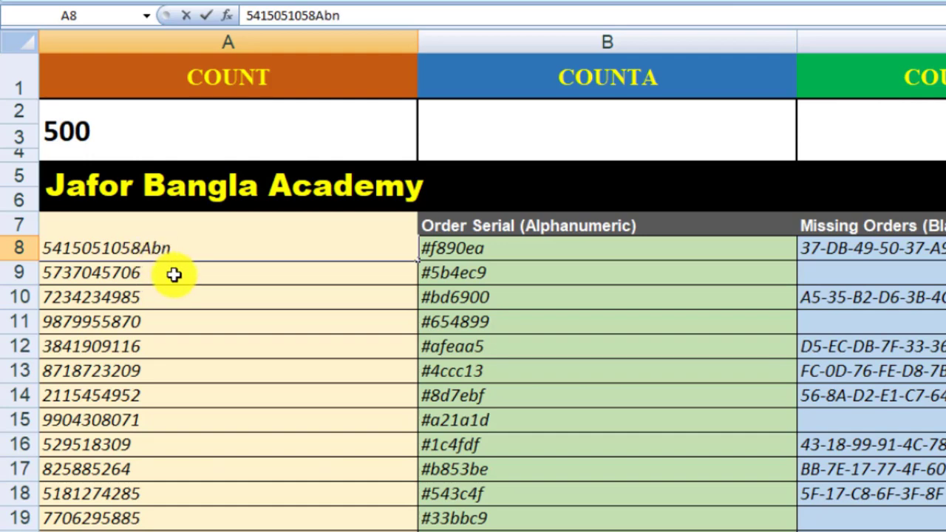
click(173, 274)
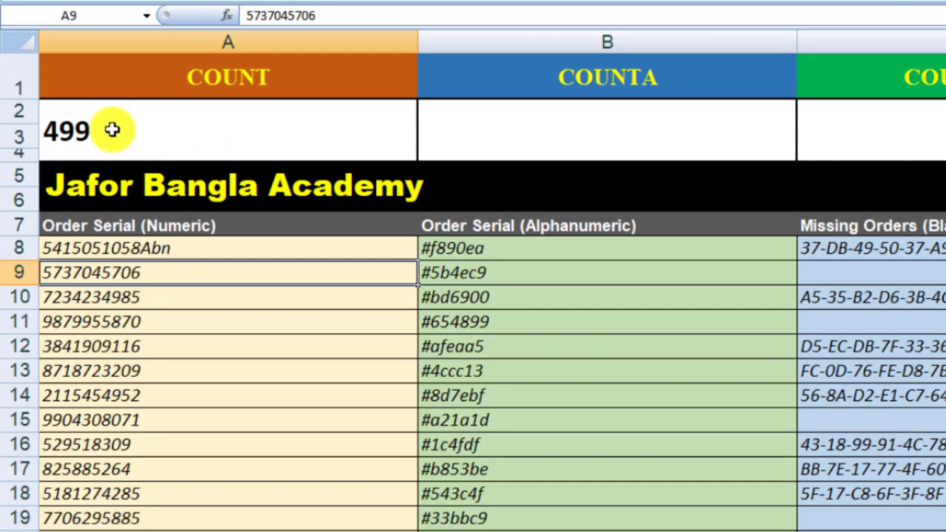
Clear the entire contents of cell A8 in the numeric order serial column.
double_click(184, 247)
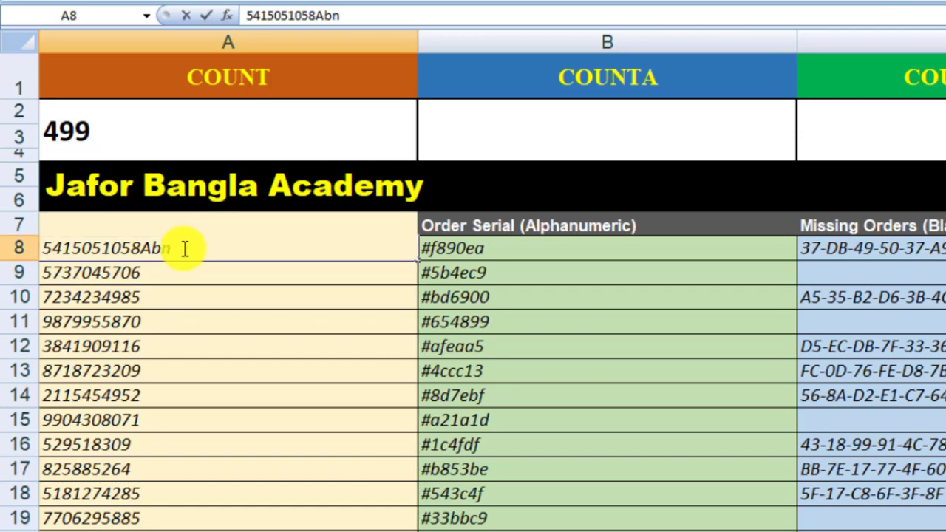
drag(185, 247, 25, 246)
key(BackSpace)
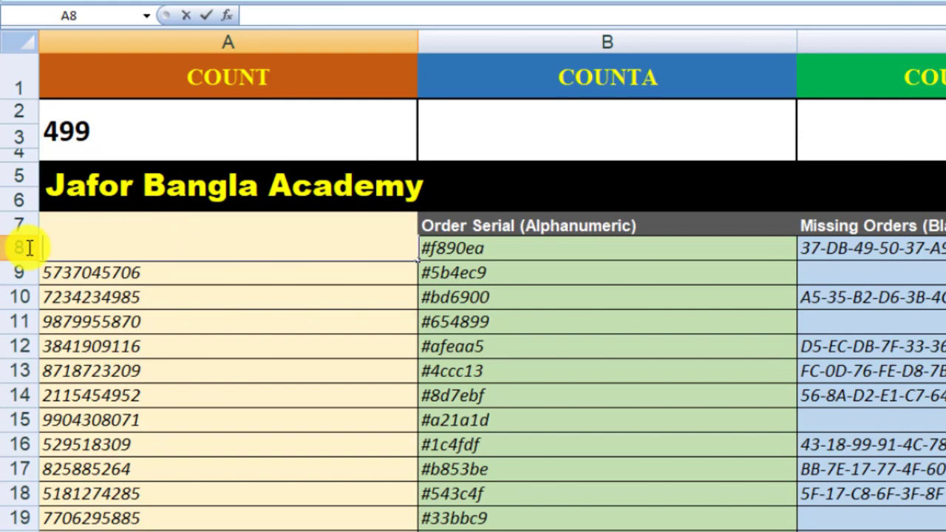
click(169, 278)
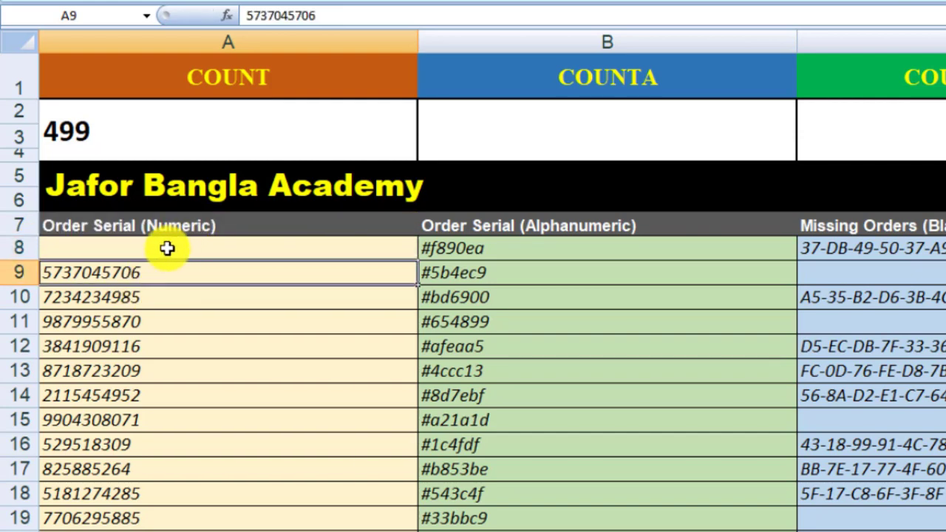
Append the text Ab to the numeric order serial in cell A9.
double_click(153, 273)
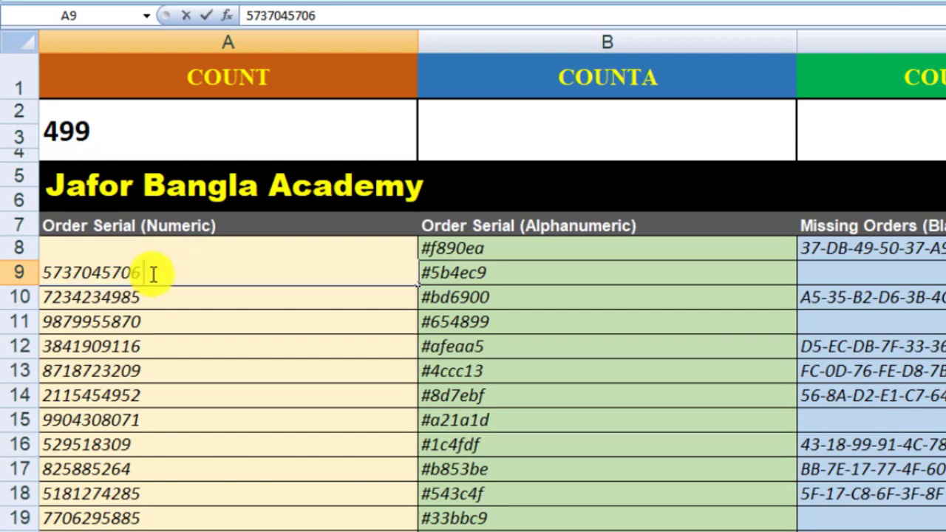
text(Ab)
click(151, 304)
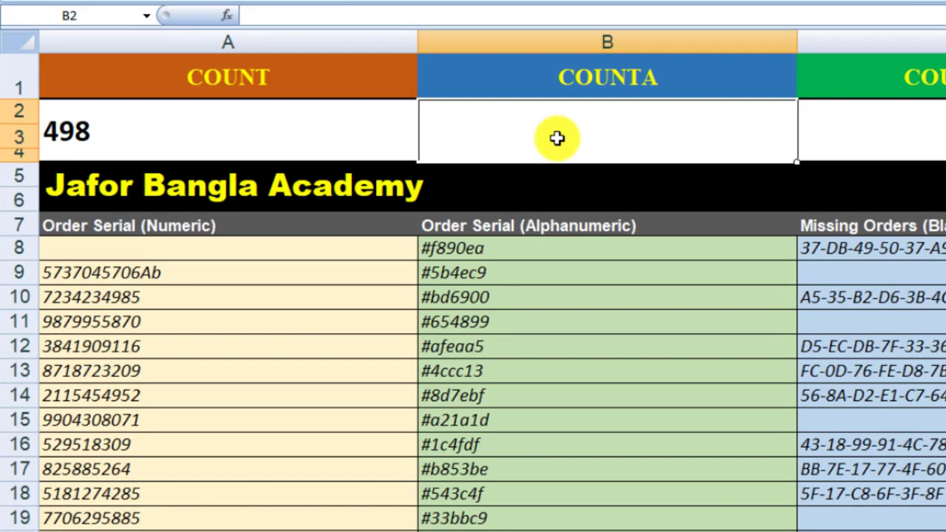
Enter =COUNTA(B8:B507) in cell B2 to count the non-empty alphanumeric order serials.
text(=Co)
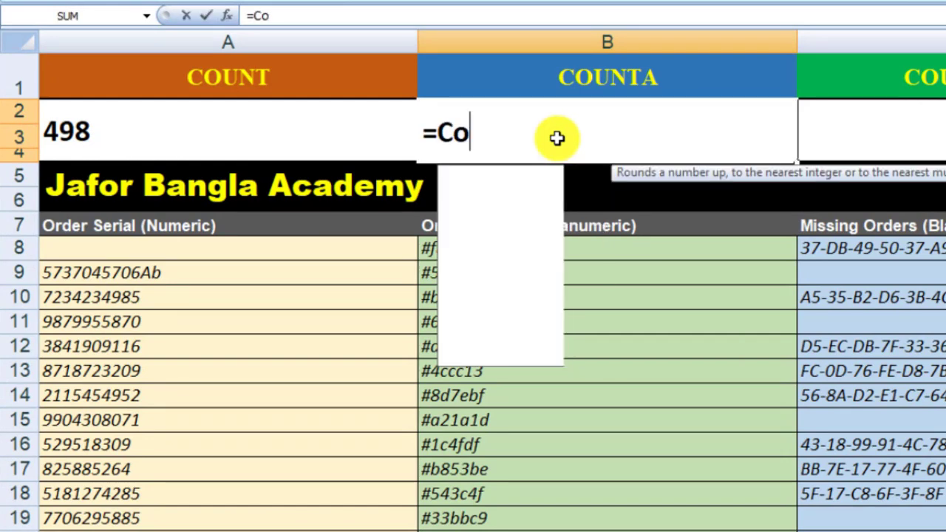
text(unta)
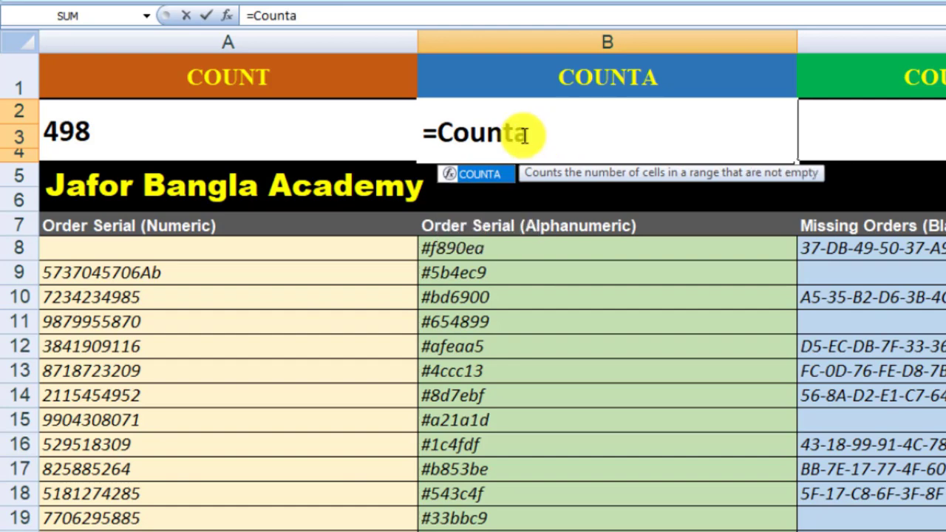
double_click(486, 174)
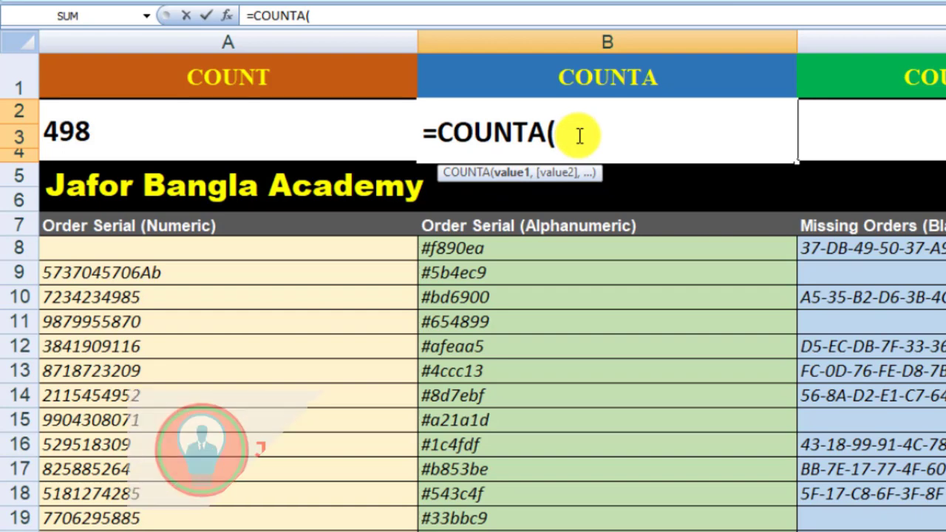
click(521, 250)
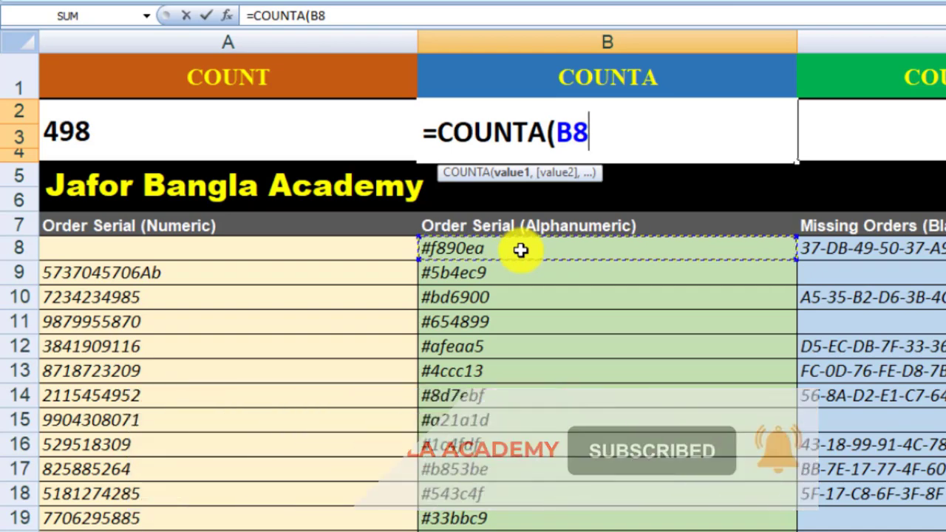
key(ctrl+shift+Down)
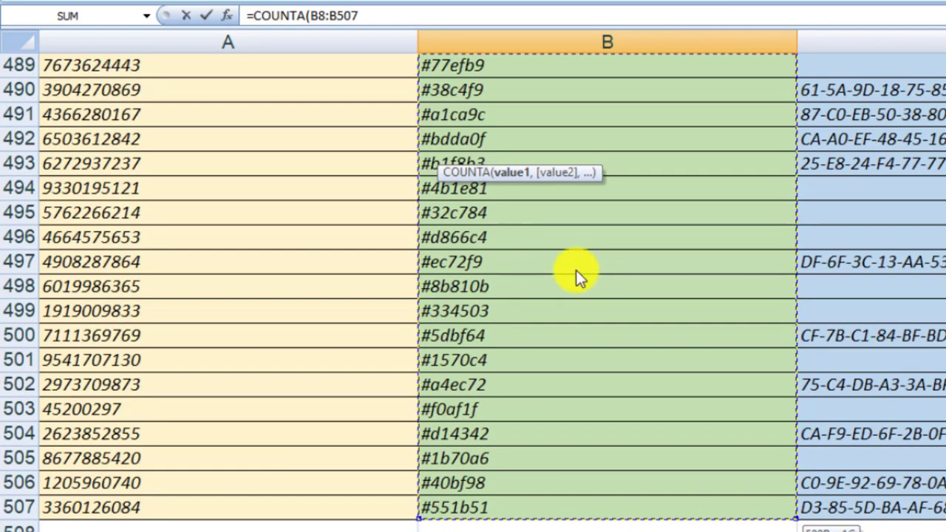
scroll(493, 292, up, 20)
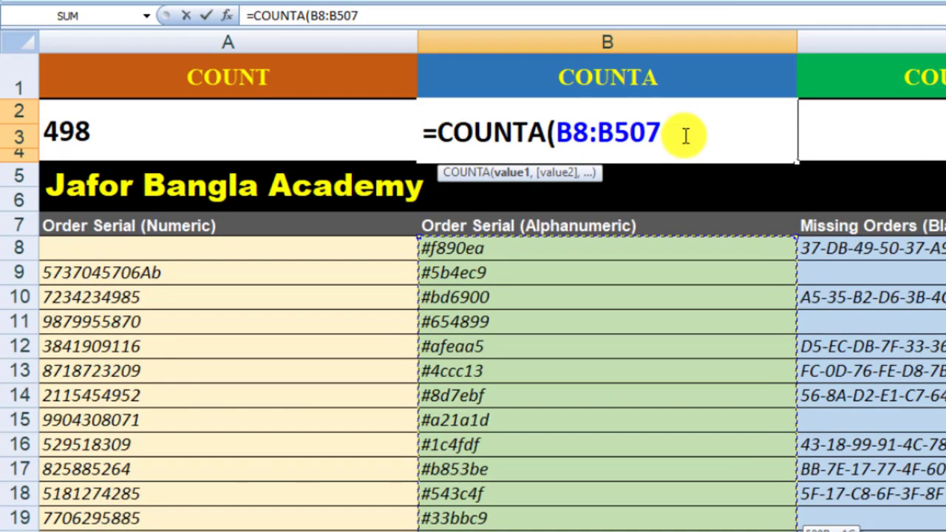
text())
key(Return)
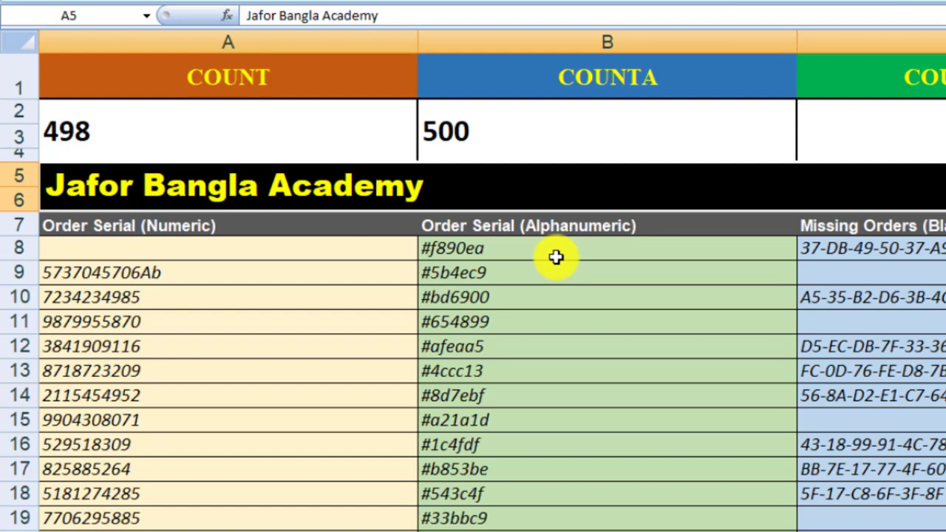
Clear the alphanumeric order serial in cell B8, leaving the cell empty.
click(520, 152)
click(516, 246)
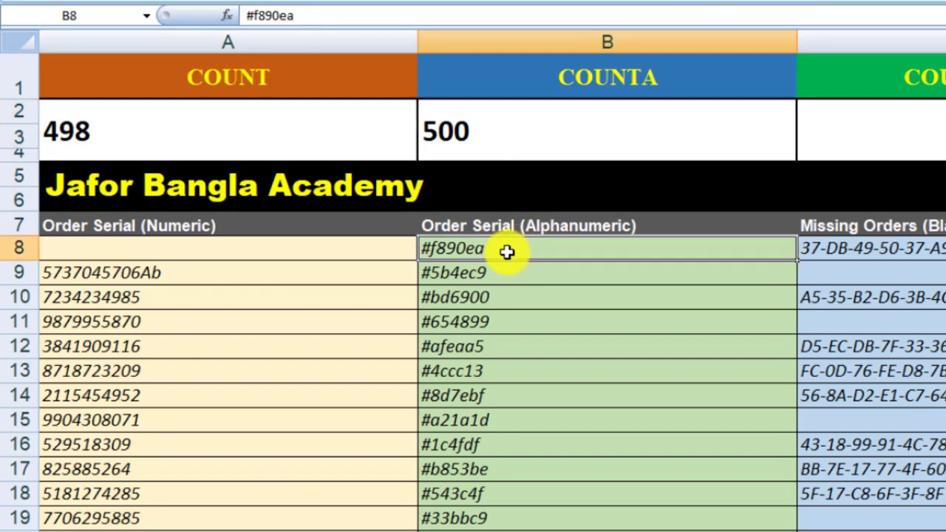
double_click(507, 251)
drag(510, 251, 402, 253)
key(BackSpace)
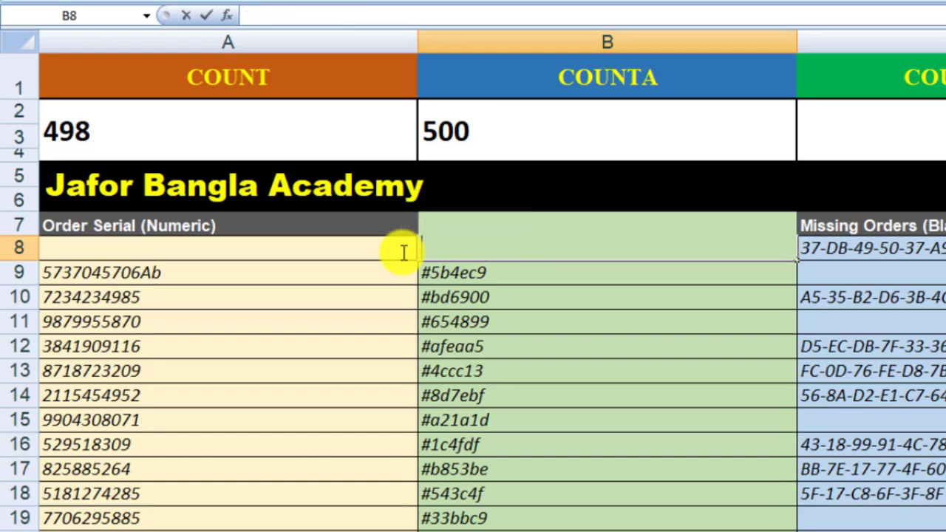
click(448, 274)
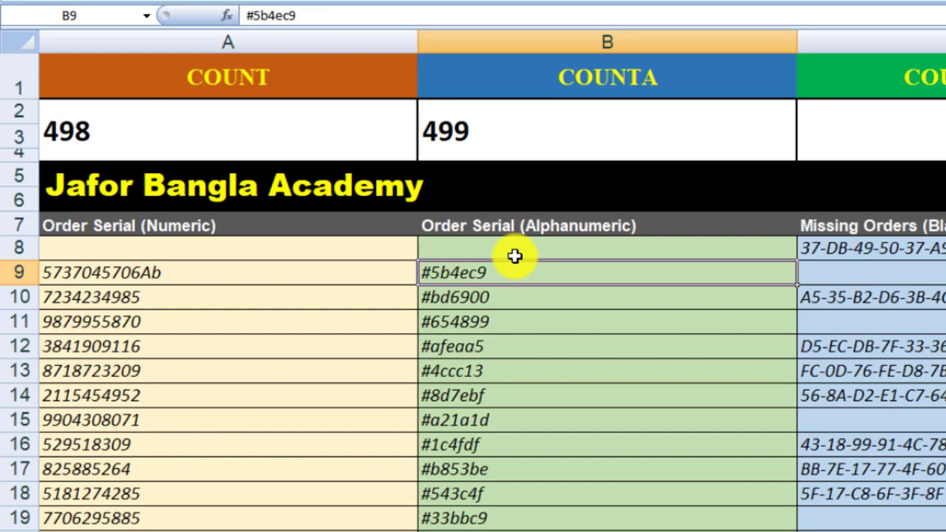
click(520, 246)
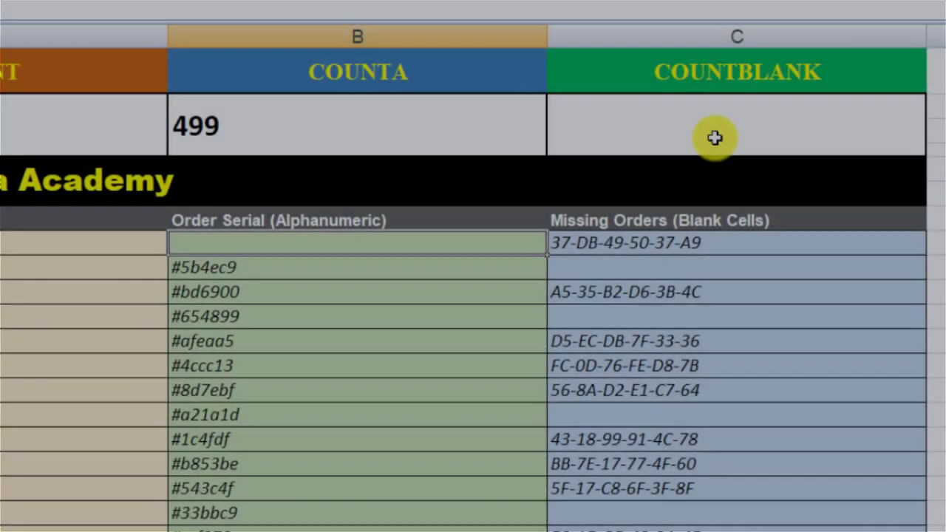
Enter =COUNTBLANK(C8:C507) in cell C2 to count the blank cells in the Missing Orders column.
click(715, 137)
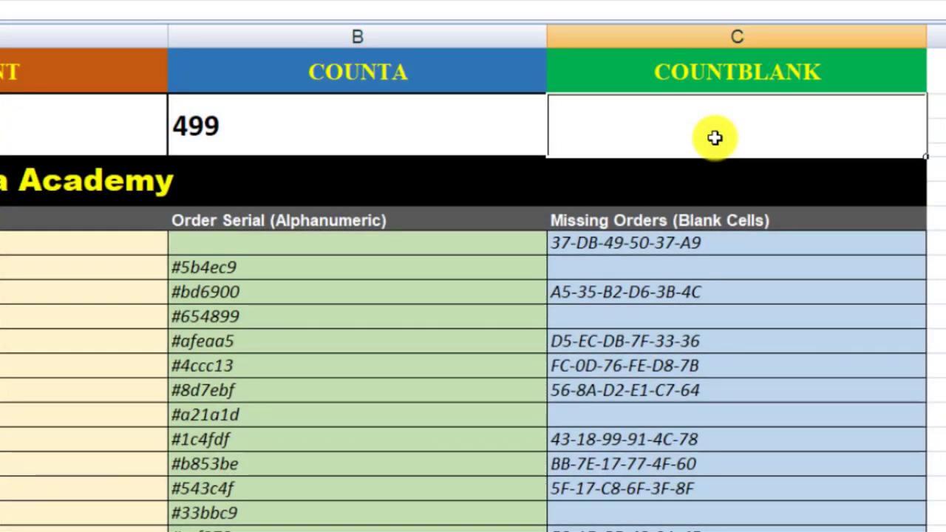
text(=Count)
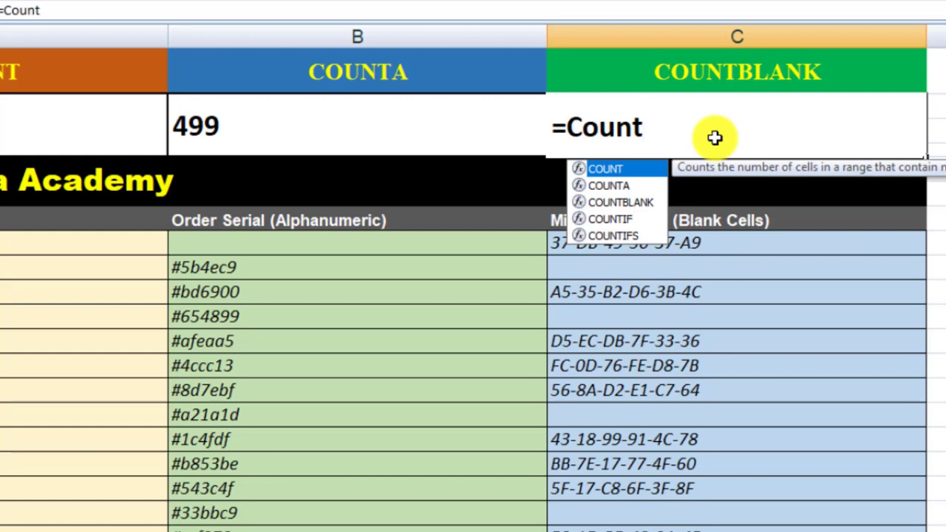
text(b)
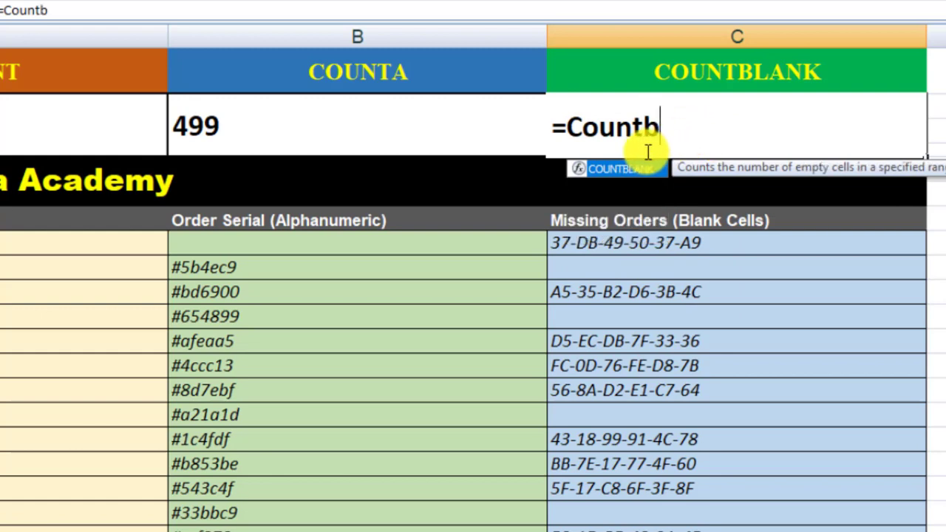
double_click(635, 172)
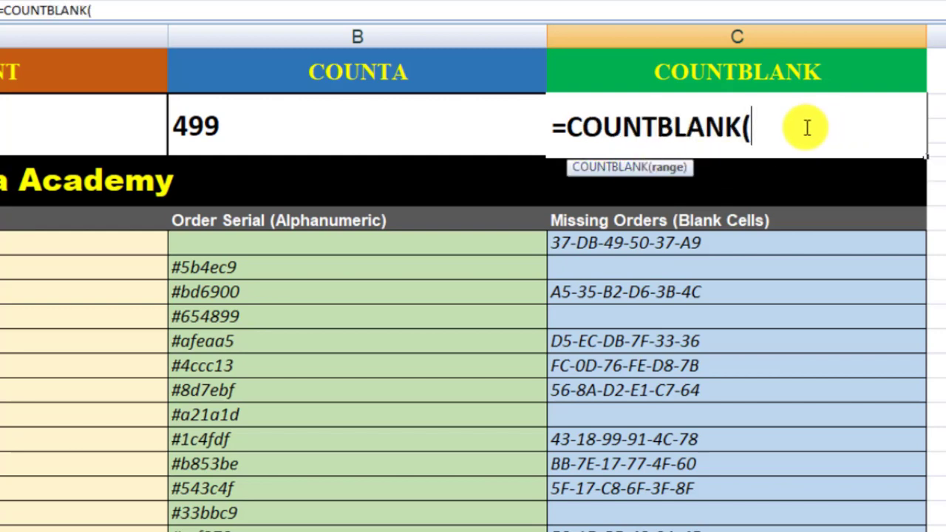
click(680, 243)
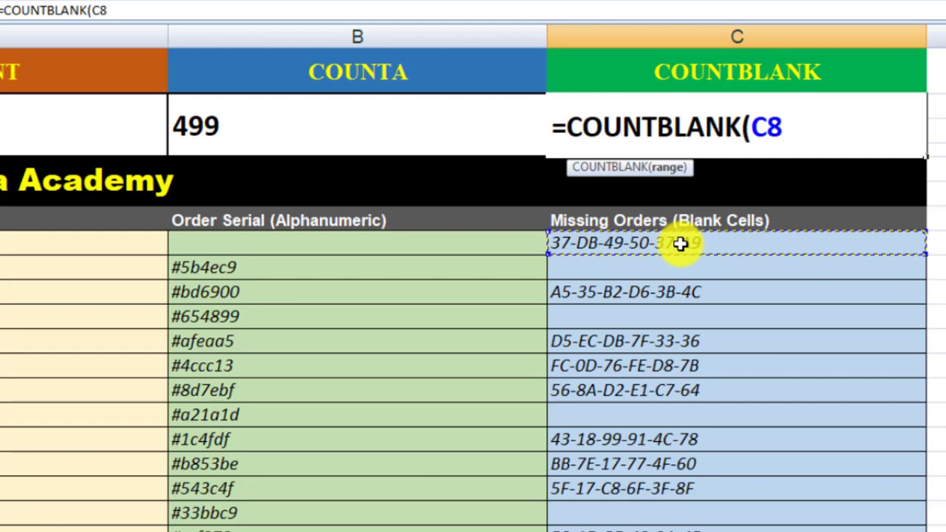
text(:)
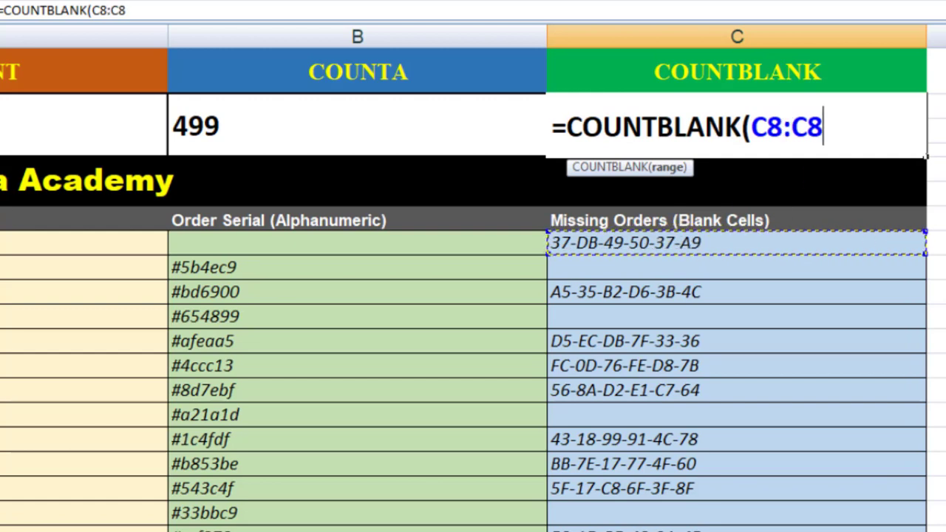
drag(856, 243, 829, 487)
scroll(808, 442, up, 11)
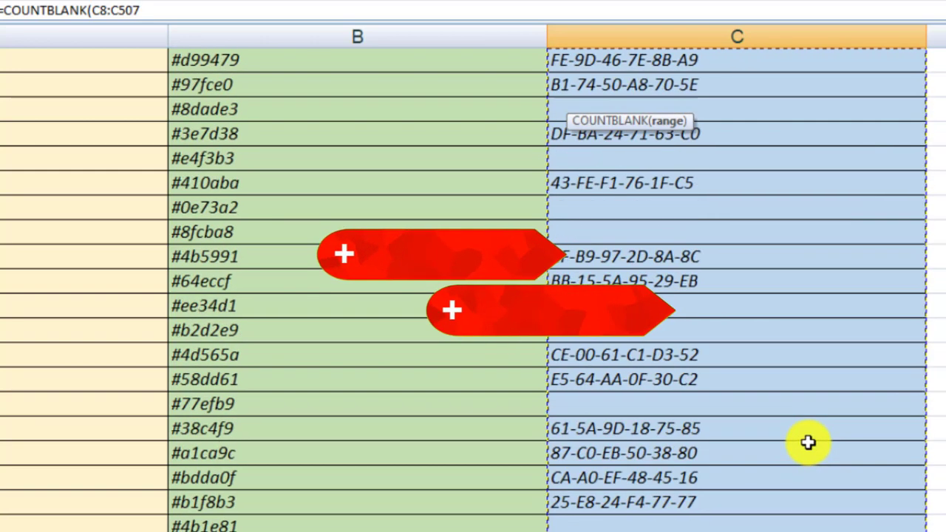
scroll(808, 442, up, 6)
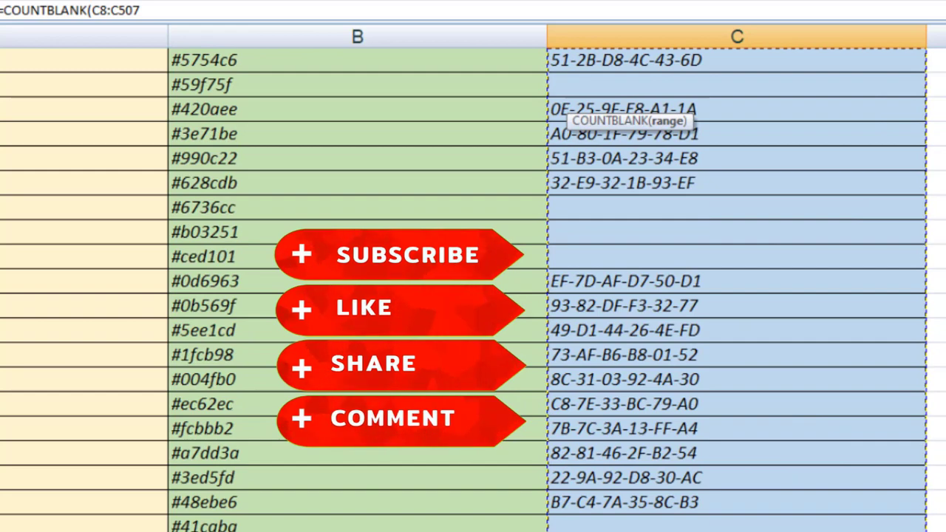
scroll(808, 442, up, 1)
scroll(473, 290, up, 10)
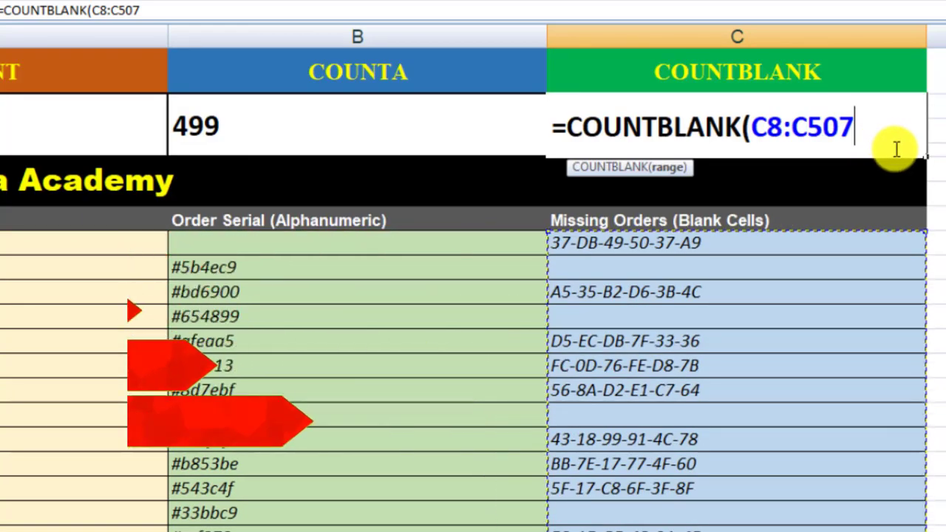
text())
key(Return)
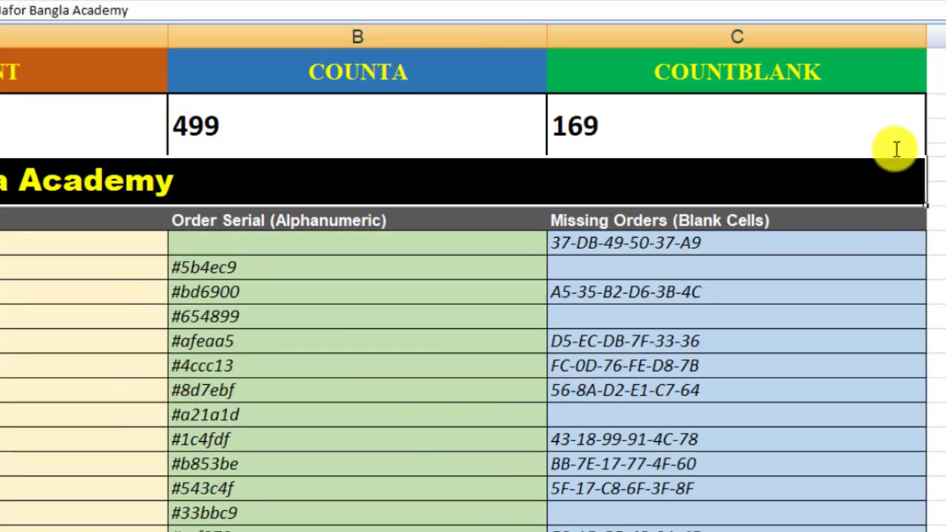
click(781, 268)
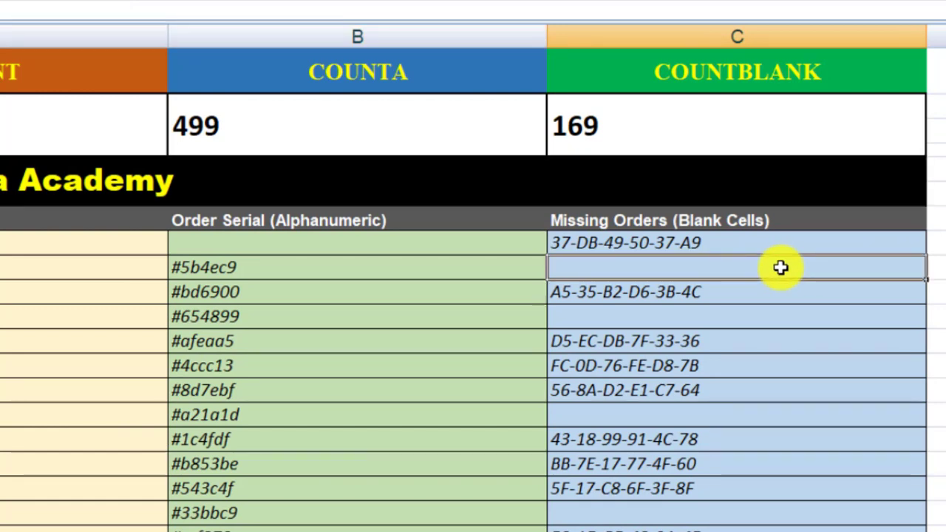
click(767, 317)
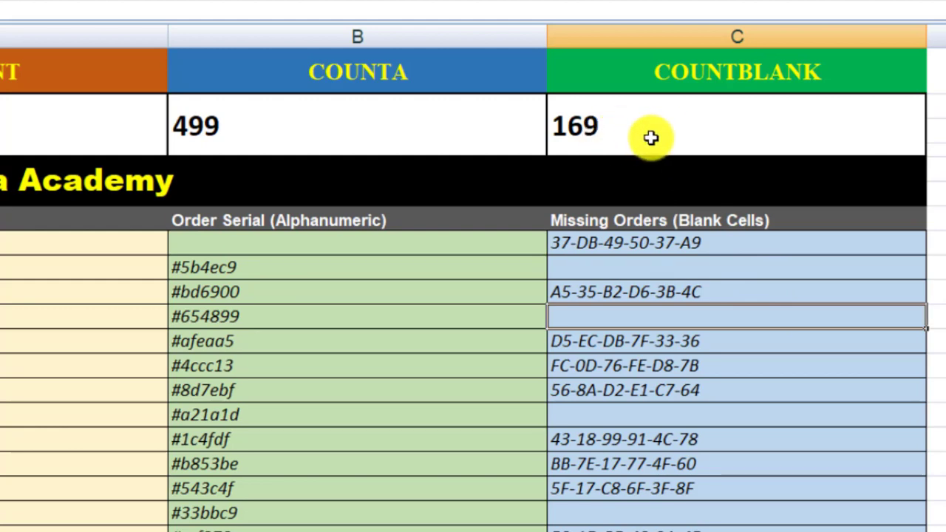
click(704, 271)
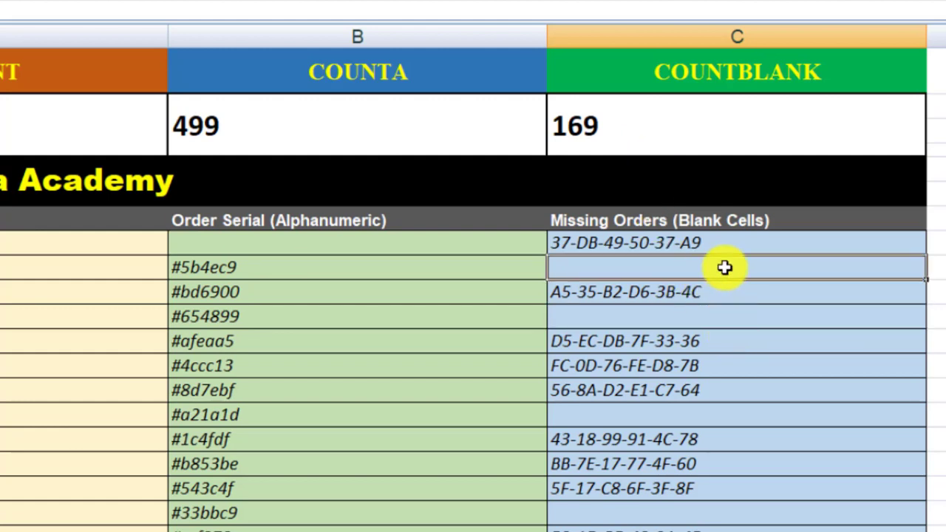
Clear the entire contents of cell C10 in the Missing Orders column, leaving the cell blank.
double_click(714, 295)
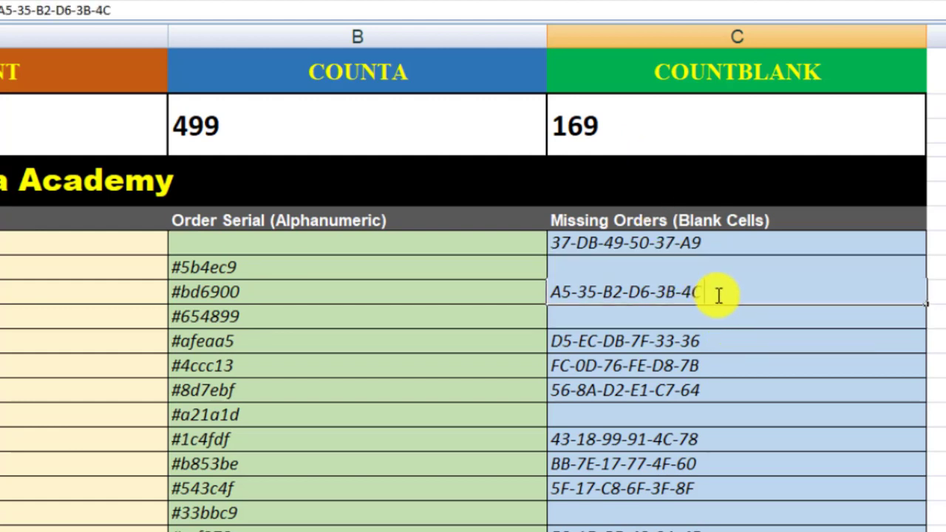
drag(718, 295, 525, 302)
key(Delete)
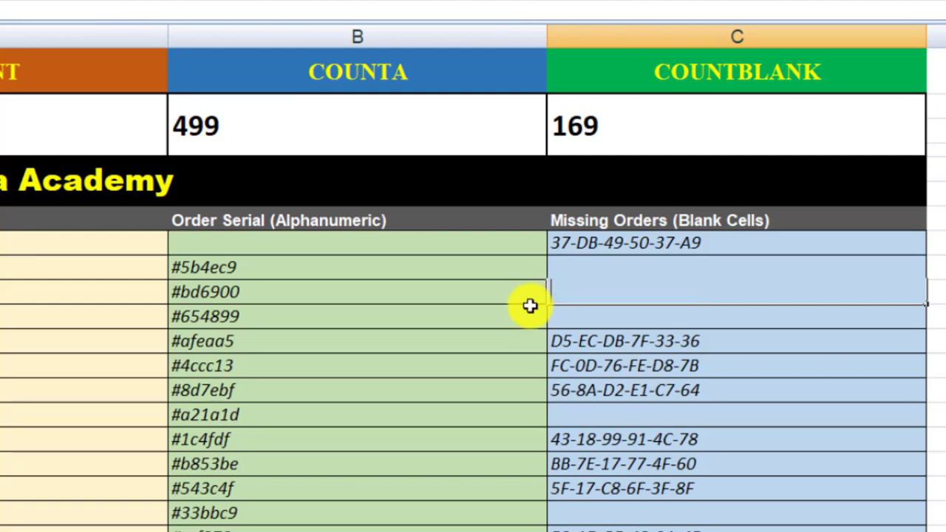
click(635, 345)
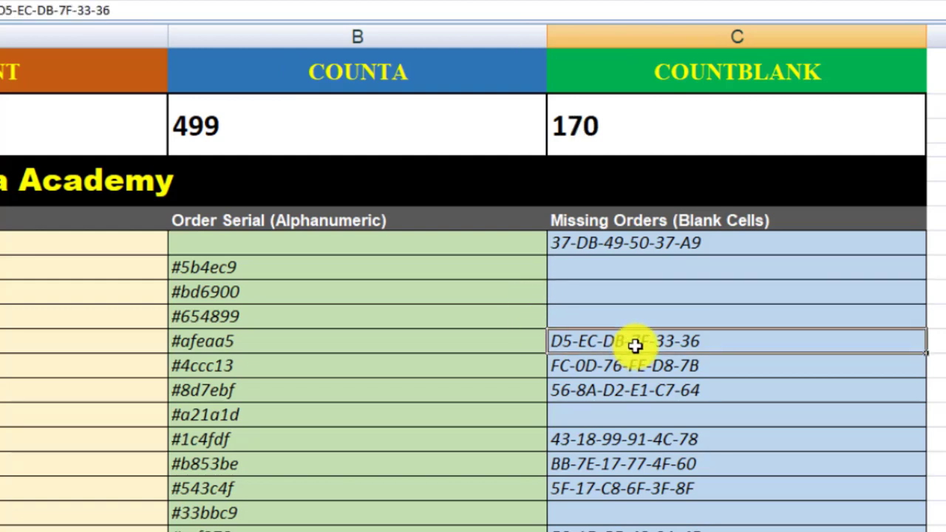